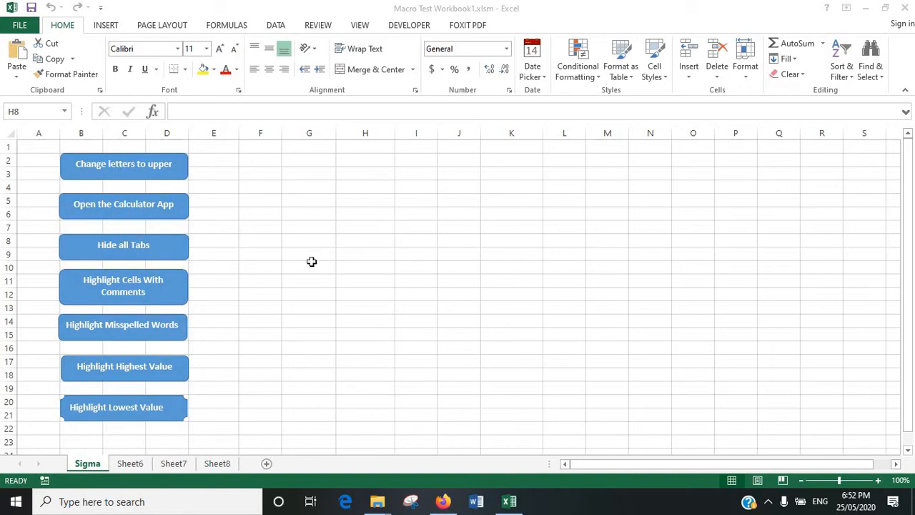
Enter the numbers 1 to 10 in ascending order upward from cell G18 to G9
{"action": "left_click", "coordinate": [289, 297]}
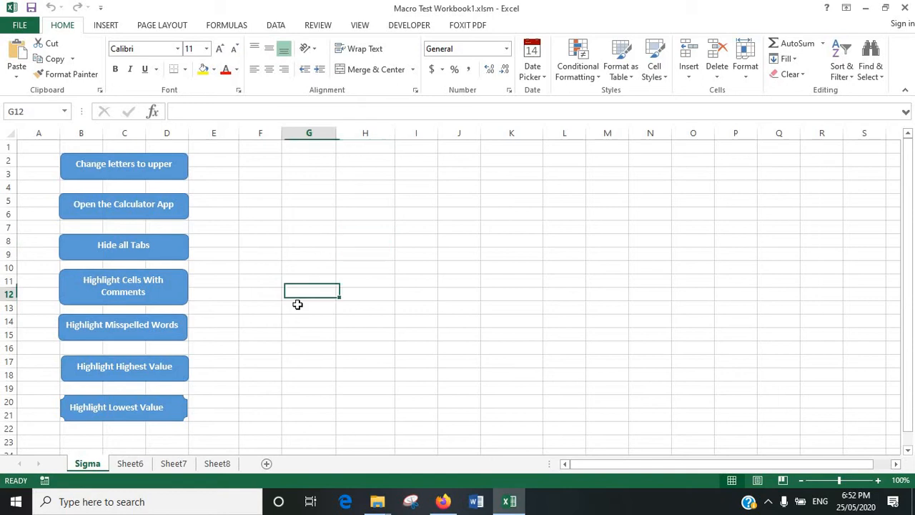
{"action": "left_click", "coordinate": [333, 375]}
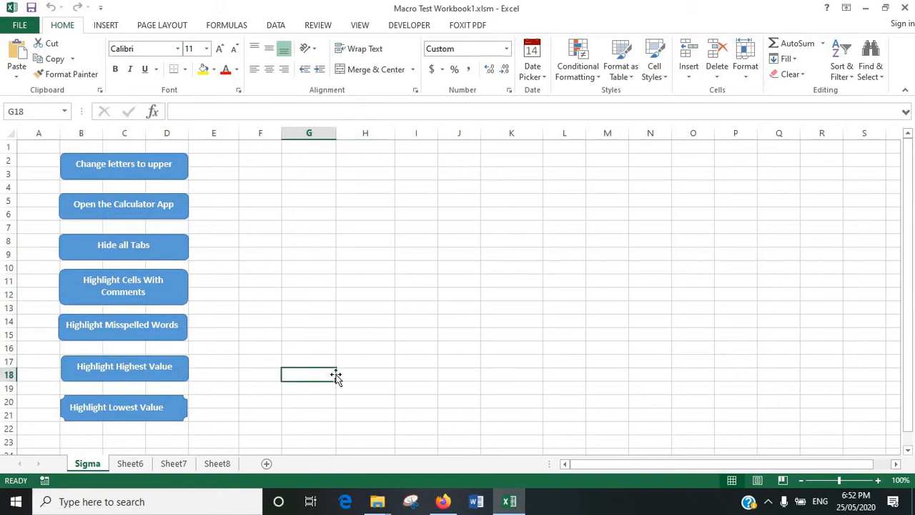
{"action": "type", "text": "1"}
{"action": "key", "text": "shift+Return"}
{"action": "type", "text": "2"}
{"action": "key", "text": "shift+Return"}
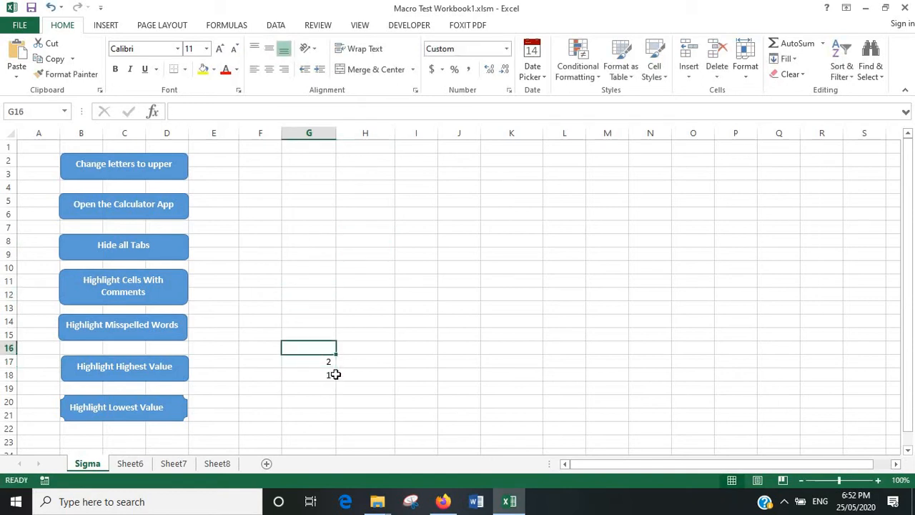
{"action": "type", "text": "3"}
{"action": "key", "text": "shift+Return"}
{"action": "type", "text": "4"}
{"action": "key", "text": "shift+Return"}
{"action": "type", "text": "5"}
{"action": "key", "text": "shift+Return"}
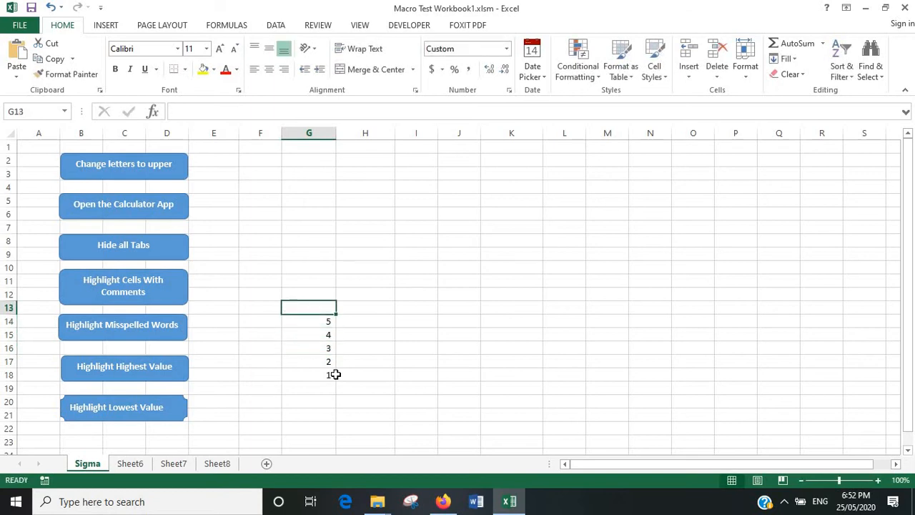
{"action": "type", "text": "6"}
{"action": "key", "text": "shift+Return"}
{"action": "type", "text": "7"}
{"action": "key", "text": "shift+Return"}
{"action": "type", "text": "8"}
{"action": "key", "text": "shift+Return"}
{"action": "type", "text": "9"}
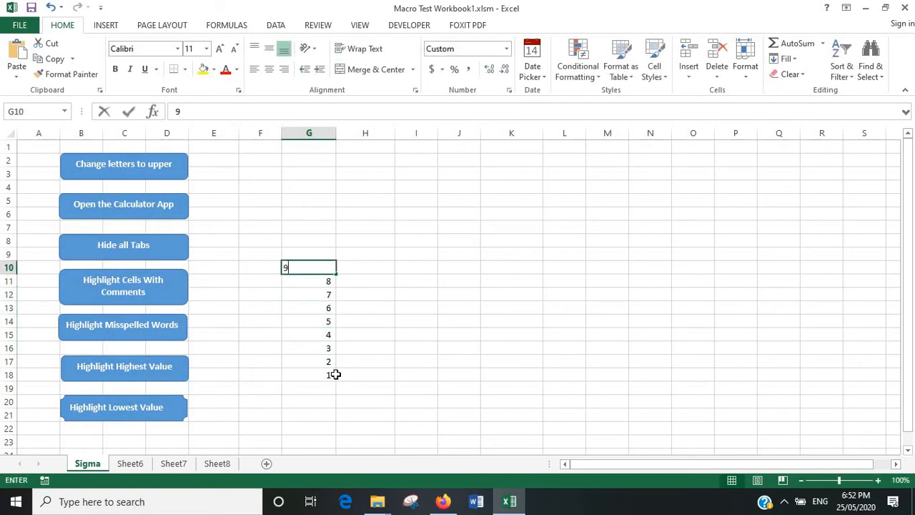
{"action": "key", "text": "shift+Return"}
{"action": "type", "text": "10"}
{"action": "key", "text": "shift+Return"}
Insert a comment on cell G11 without adding any comment text
{"action": "key", "text": "Return"}
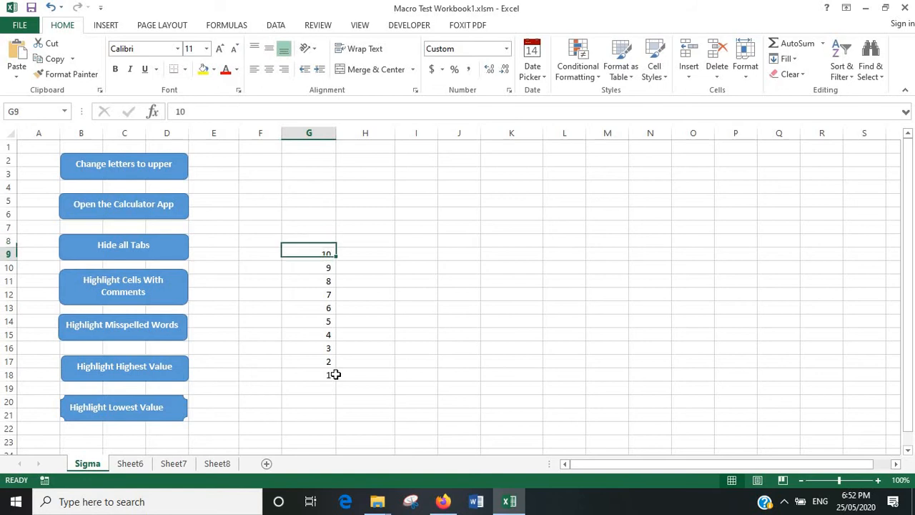
{"action": "key", "text": "Return"}
{"action": "key", "text": "Return"}
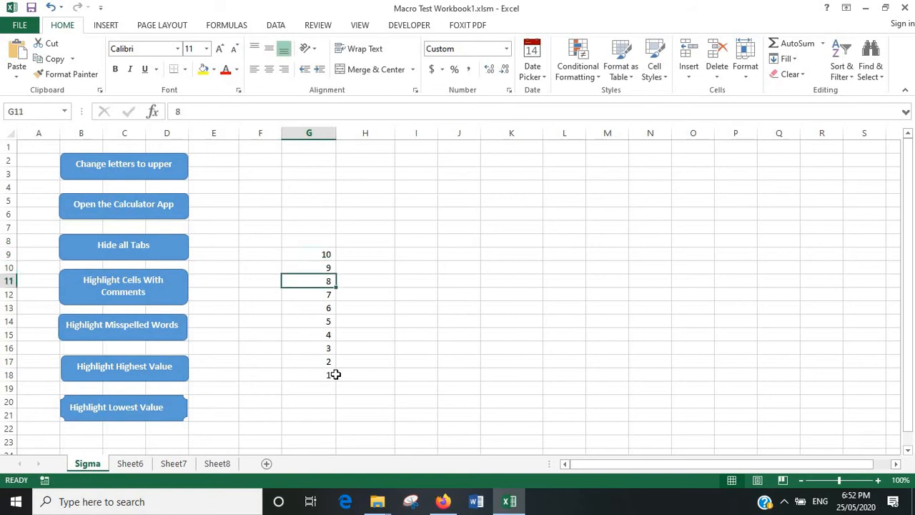
{"action": "right_click", "coordinate": [319, 283]}
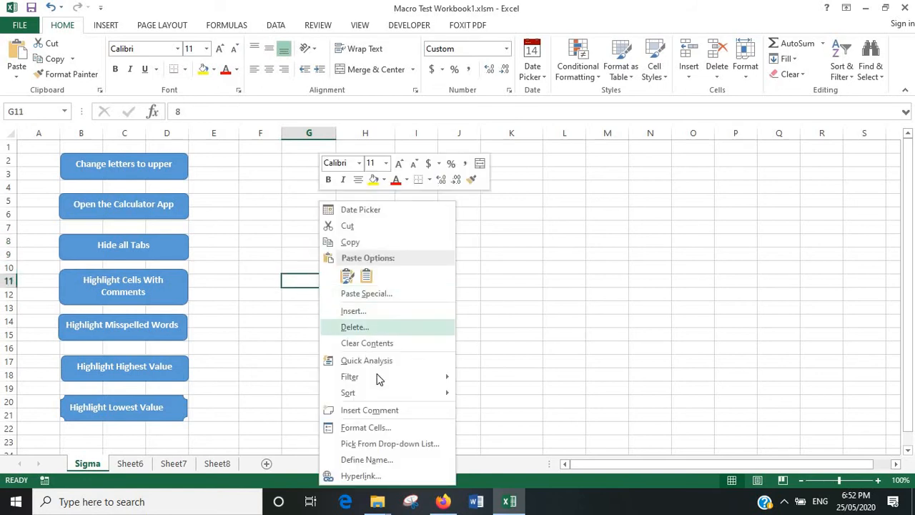
{"action": "left_click", "coordinate": [388, 410]}
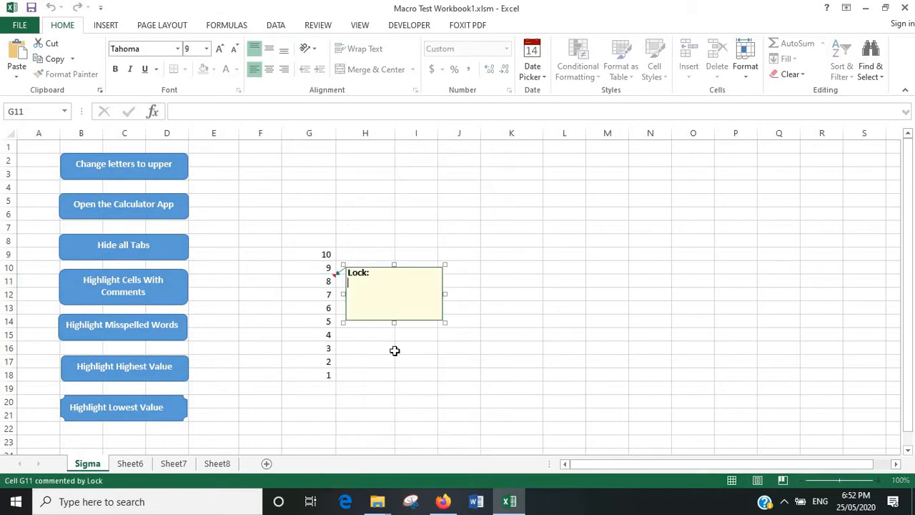
Show the comment on cell G11, then hide it again
{"action": "right_click", "coordinate": [318, 284]}
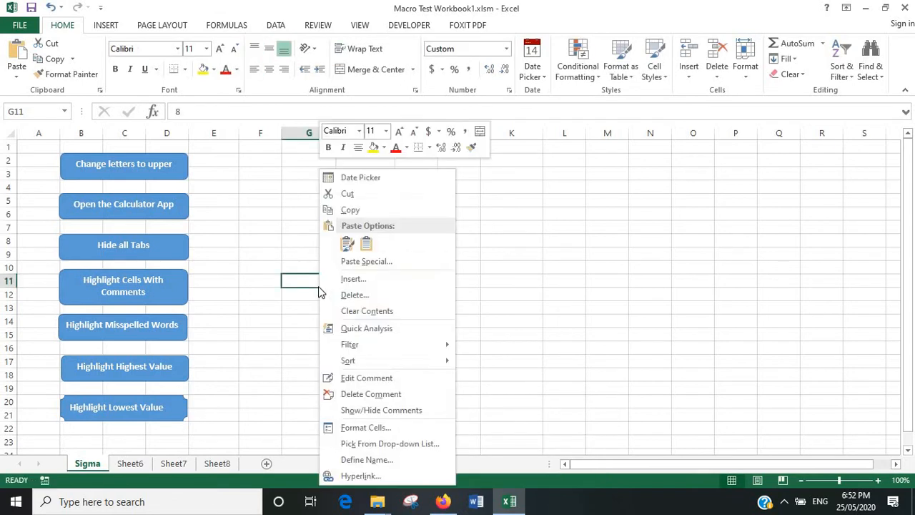
{"action": "left_click", "coordinate": [361, 413]}
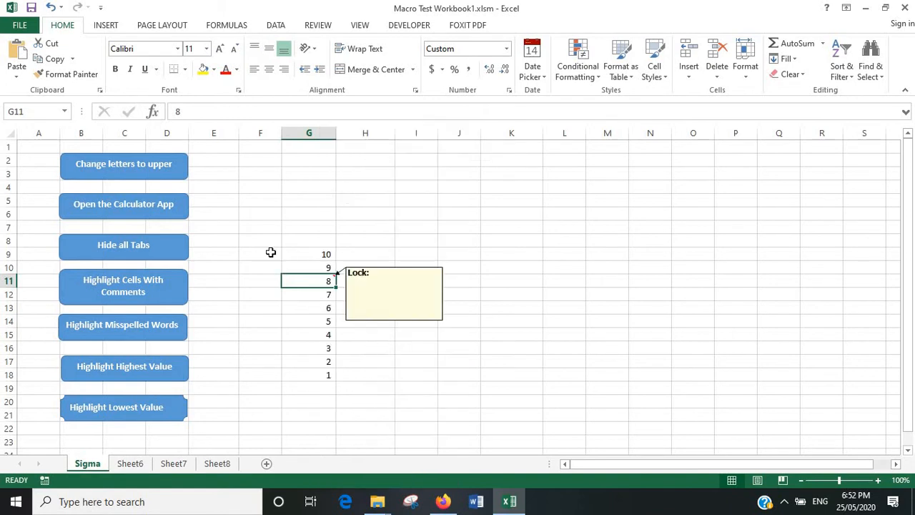
{"action": "right_click", "coordinate": [299, 280]}
{"action": "left_click", "coordinate": [371, 409]}
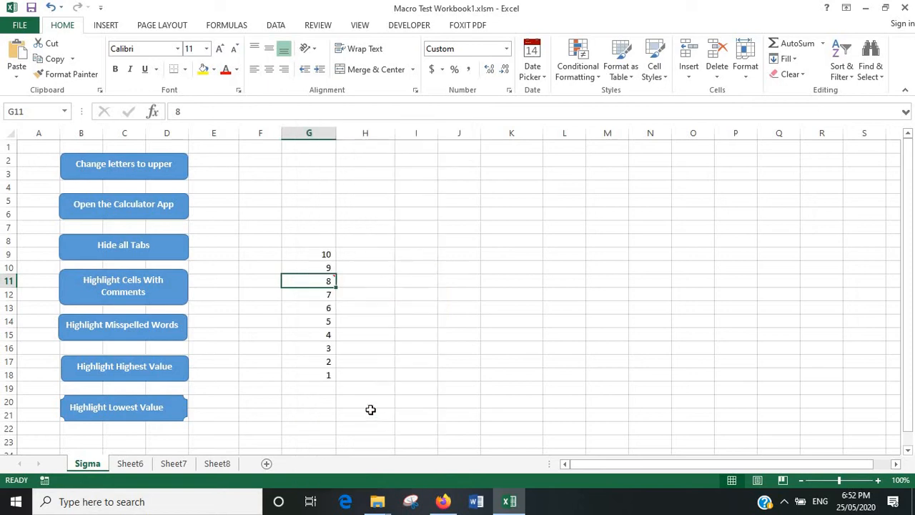
{"action": "left_click", "coordinate": [418, 348]}
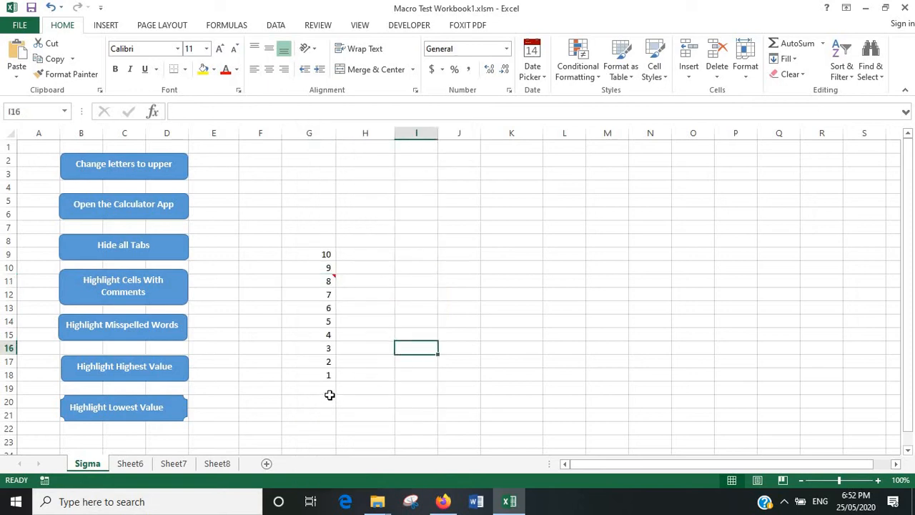
Select G9:G18 and run the macros that highlight its lowest and highest values
{"action": "left_click_drag", "start_coordinate": [323, 374], "coordinate": [323, 361]}
{"action": "left_click_drag", "start_coordinate": [324, 261], "coordinate": [323, 253]}
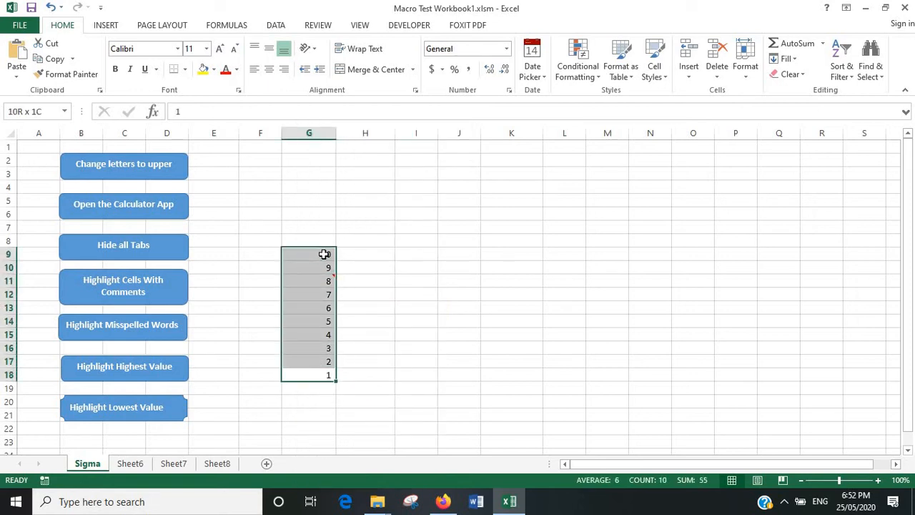
{"action": "left_click", "coordinate": [135, 415]}
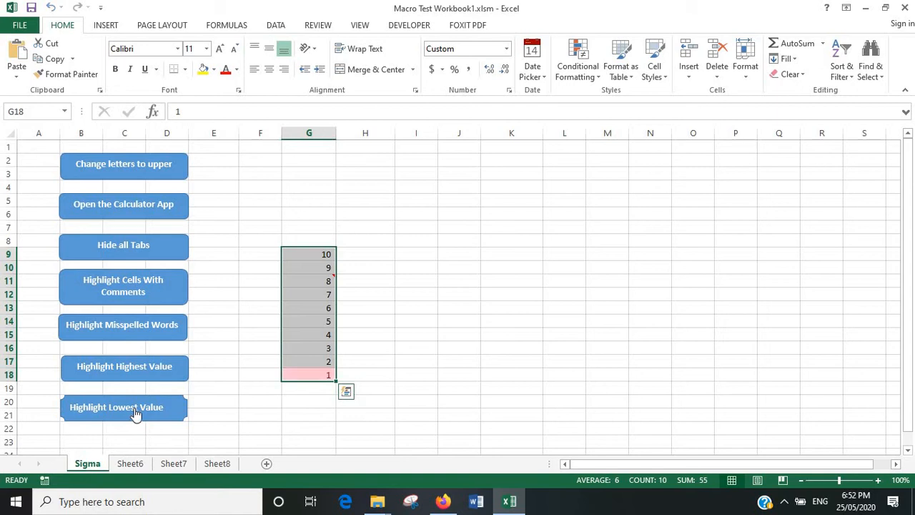
{"action": "left_click", "coordinate": [133, 371]}
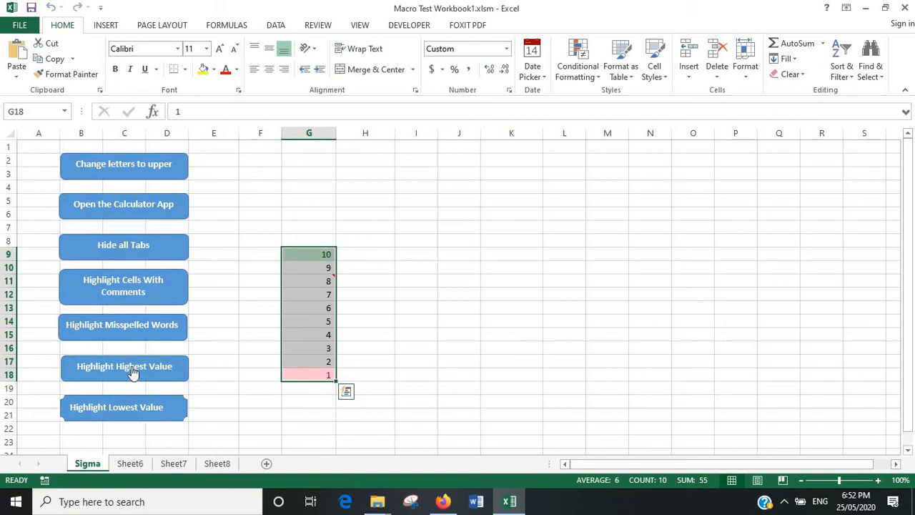
Run the macro that highlights cells with comments, then the one that hides all other sheet tabs
{"action": "left_click", "coordinate": [141, 294]}
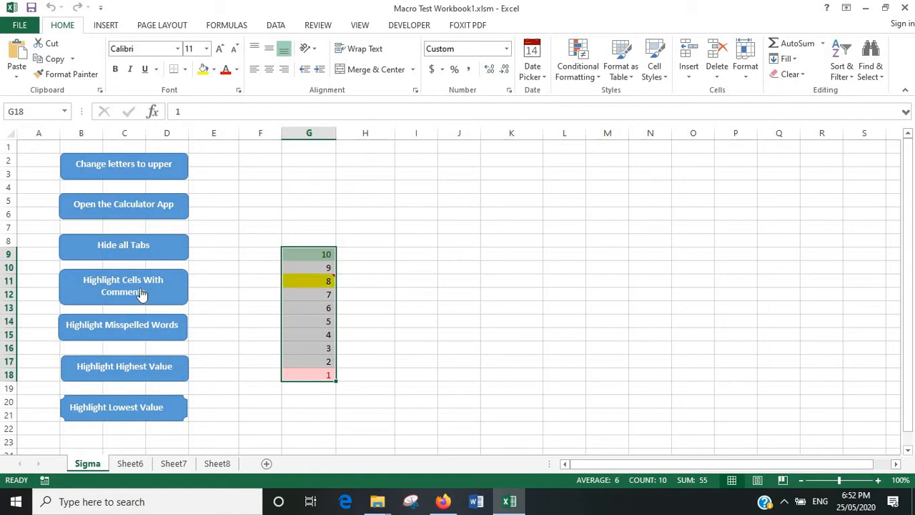
{"action": "left_click", "coordinate": [241, 240]}
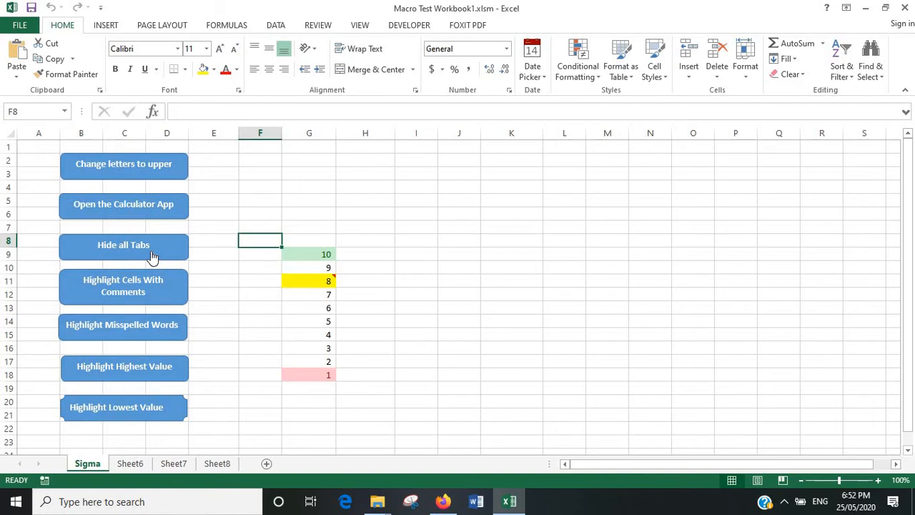
{"action": "left_click", "coordinate": [151, 257]}
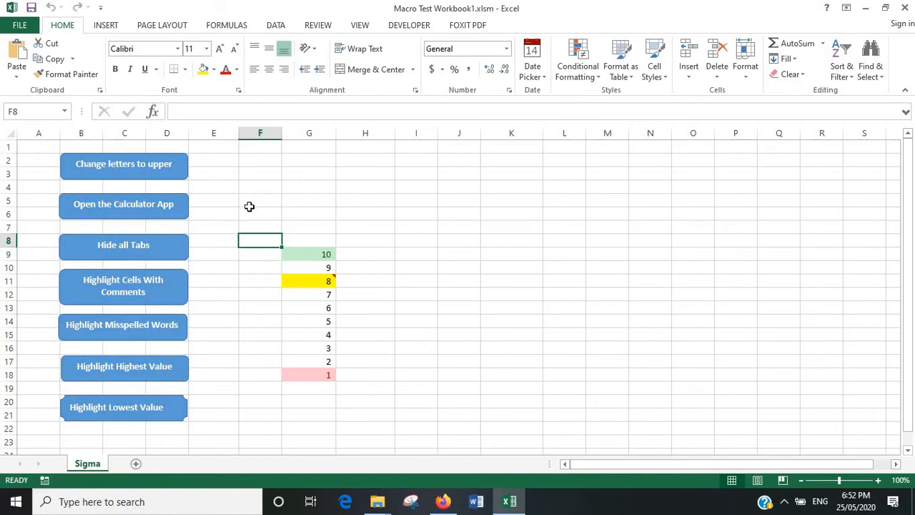
Enter "adsfljkl" in cell I11 and run the macro that highlights misspelled words
{"action": "left_click", "coordinate": [433, 278]}
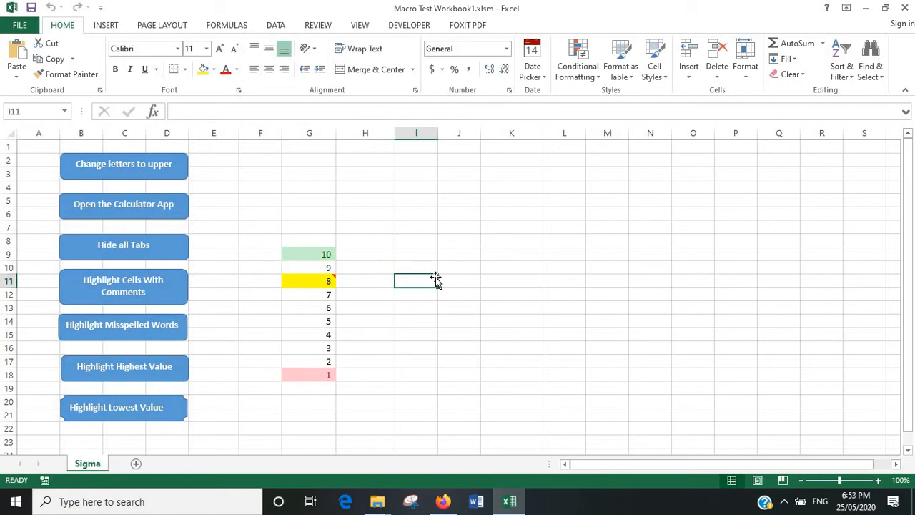
{"action": "type", "text": "adsfljkl"}
{"action": "key", "text": "Tab"}
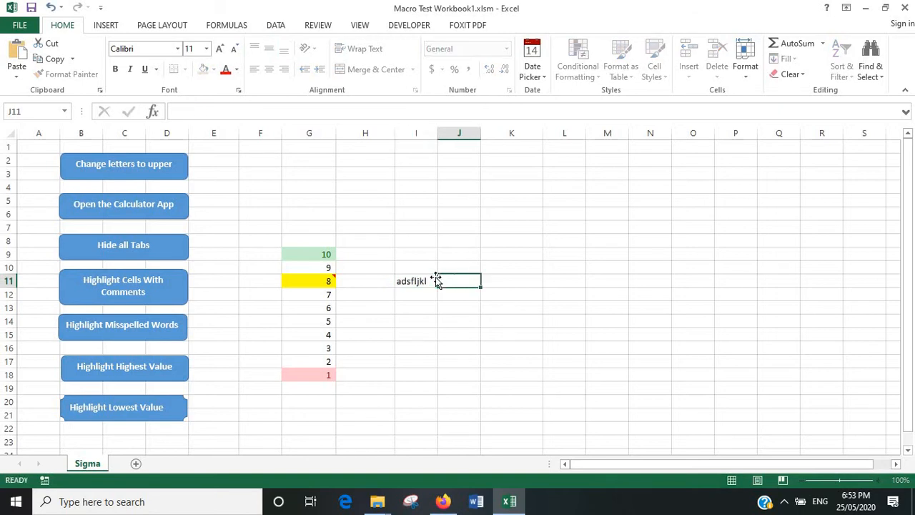
{"action": "key", "text": "Tab"}
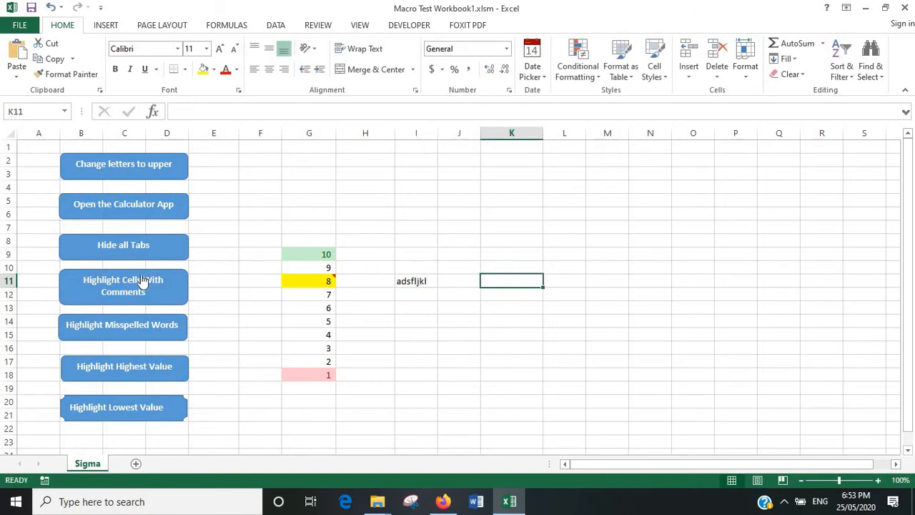
{"action": "left_click", "coordinate": [127, 335]}
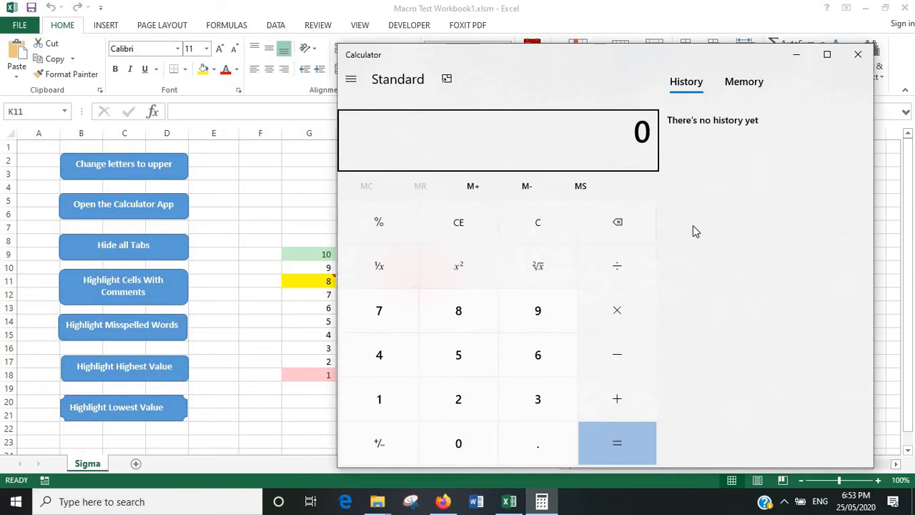
Close the Calculator app and return to the Sigma worksheet
{"action": "left_click", "coordinate": [857, 55]}
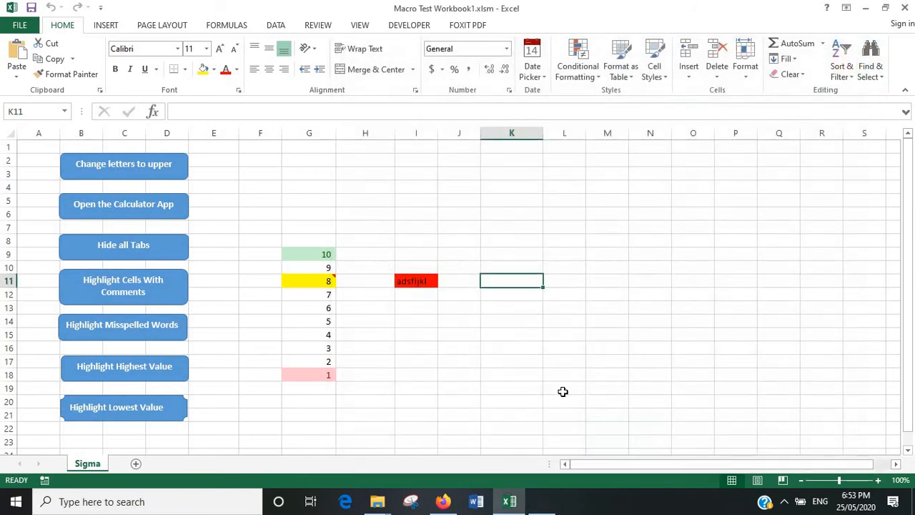
Enter "desk" in cell K7 and run the macro that changes its letters to uppercase
{"action": "left_click", "coordinate": [484, 225]}
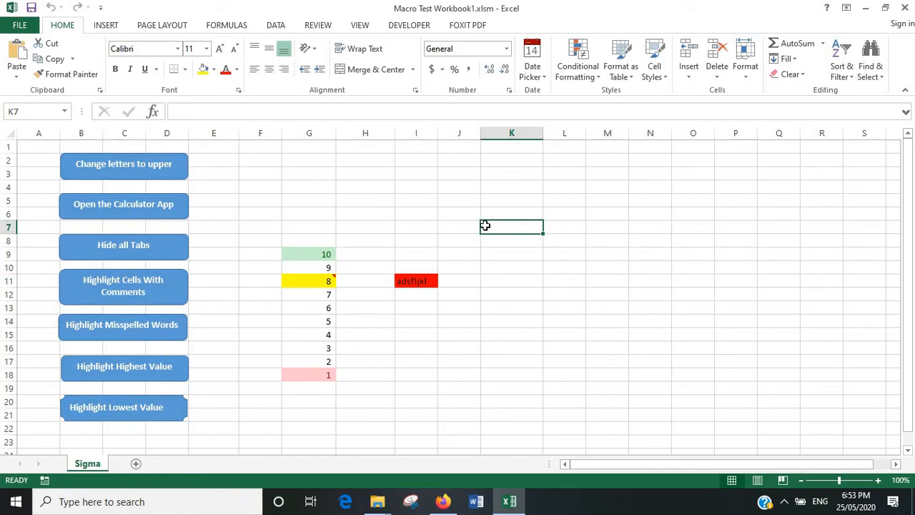
{"action": "type", "text": "desk"}
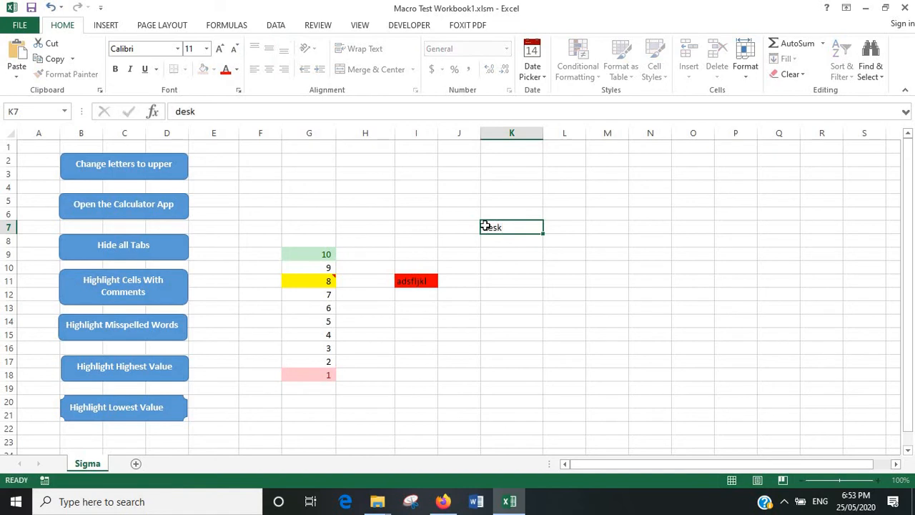
{"action": "key", "text": "Tab"}
{"action": "left_click", "coordinate": [484, 226]}
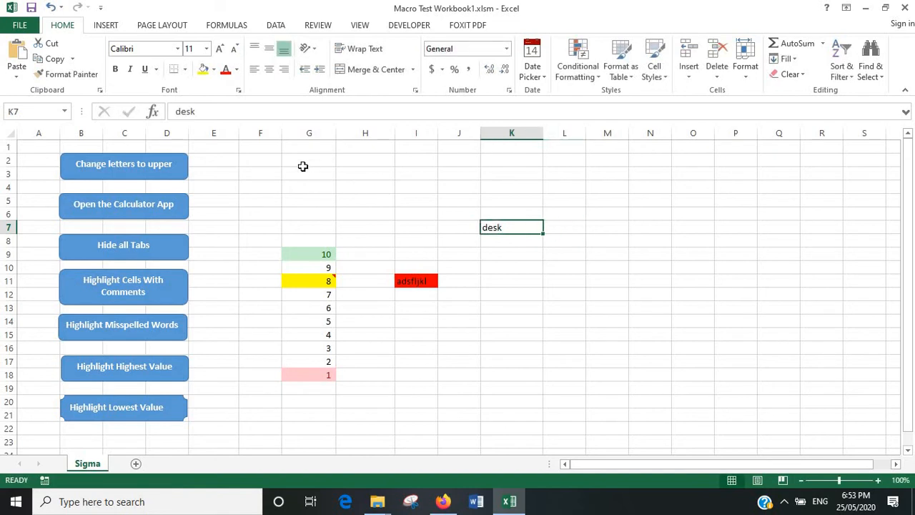
{"action": "left_click", "coordinate": [101, 174]}
Draw a rounded rectangle about 5 cm wide and 1.4 cm high over cells F2 to H4
{"action": "left_click", "coordinate": [106, 25]}
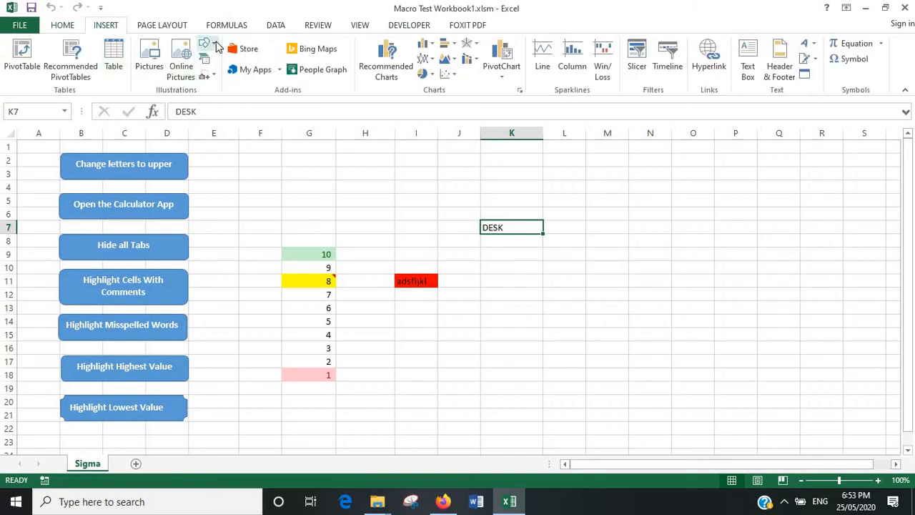
{"action": "left_click", "coordinate": [215, 45]}
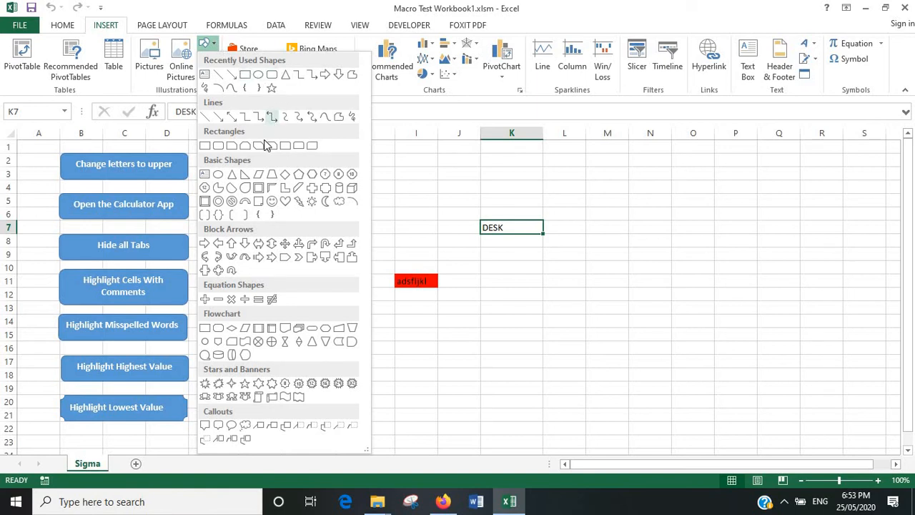
{"action": "left_click", "coordinate": [271, 75]}
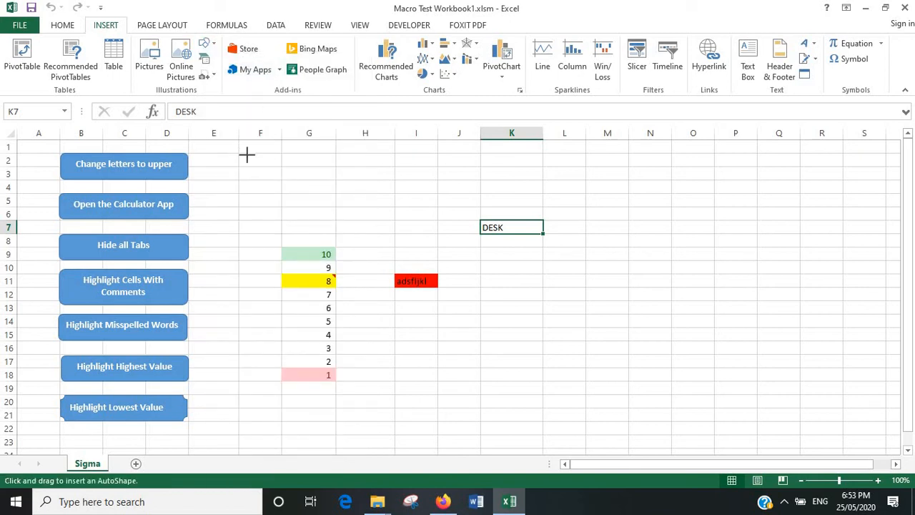
{"action": "mouse_move", "coordinate": [239, 153]}
{"action": "left_mouse_down"}
{"action": "mouse_move", "coordinate": [364, 188]}
{"action": "mouse_move", "coordinate": [369, 182]}
{"action": "mouse_move", "coordinate": [365, 188]}
{"action": "left_mouse_up"}
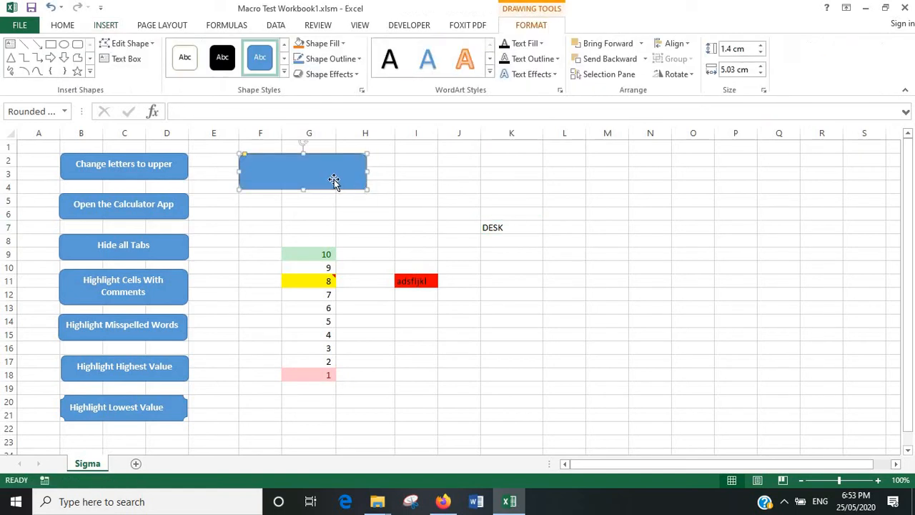
Label the new rounded rectangle over cells F2 to H4 "Highlight Misspelled Words"
{"action": "right_click", "coordinate": [331, 175]}
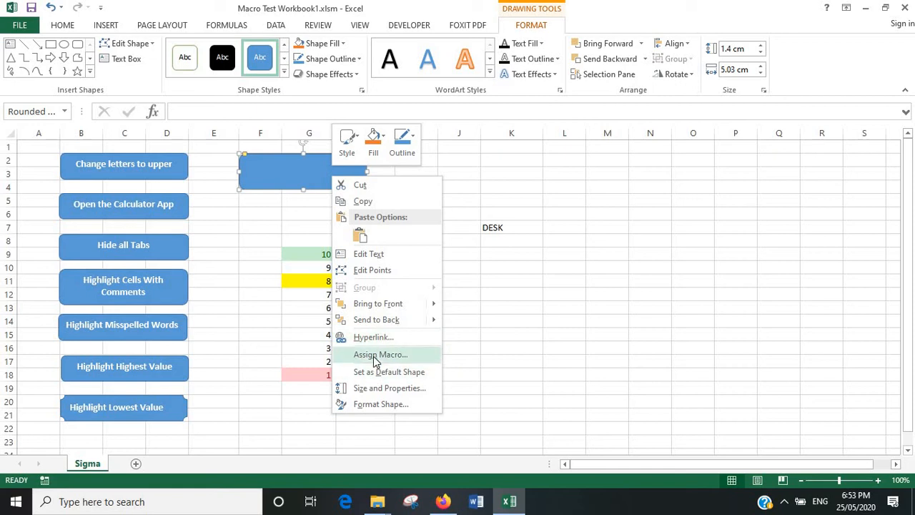
{"action": "left_click", "coordinate": [376, 253]}
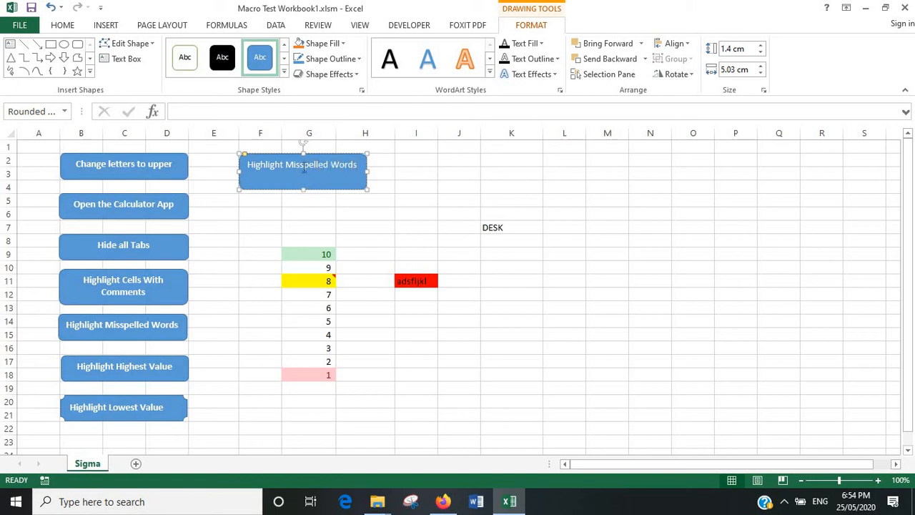
Centre the new shape's label horizontally and vertically, and make its text bold
{"action": "left_click", "coordinate": [104, 27]}
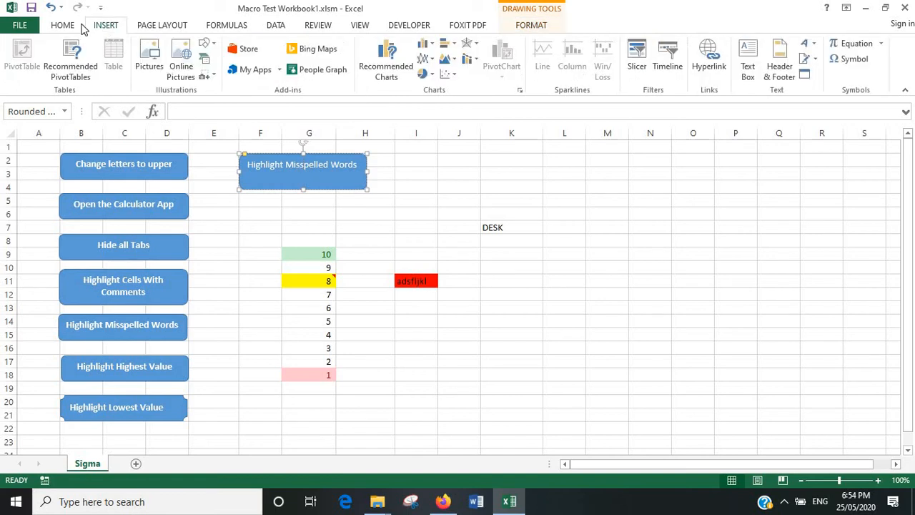
{"action": "left_click", "coordinate": [77, 27]}
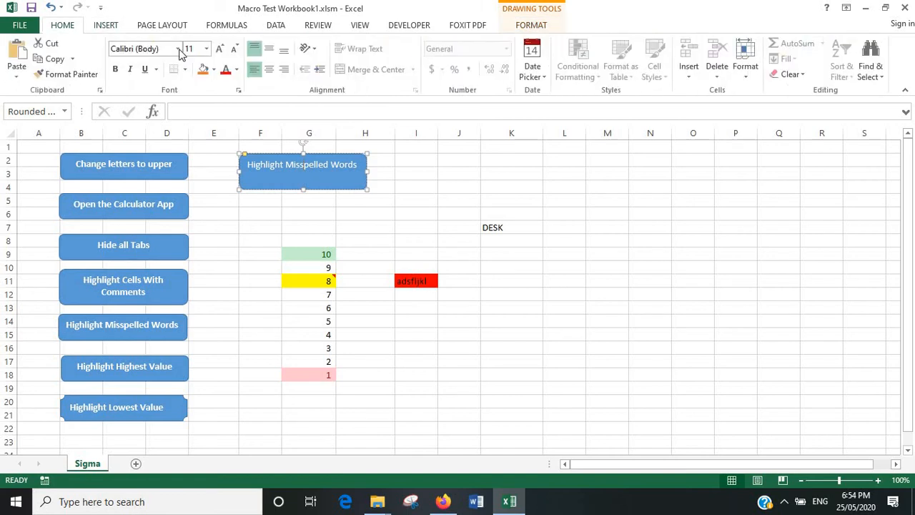
{"action": "left_click", "coordinate": [269, 68]}
{"action": "left_click", "coordinate": [270, 51]}
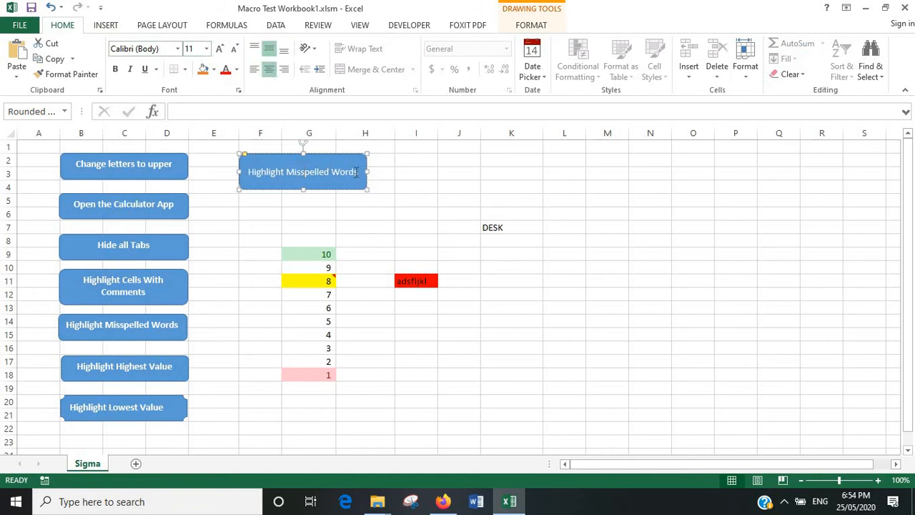
{"action": "left_click_drag", "start_coordinate": [357, 173], "coordinate": [245, 172]}
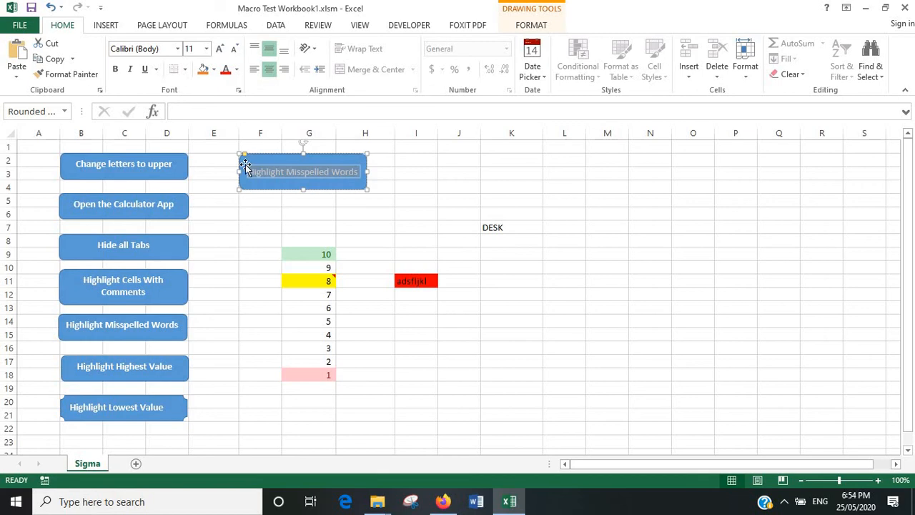
{"action": "left_click", "coordinate": [115, 70]}
{"action": "left_click", "coordinate": [395, 217]}
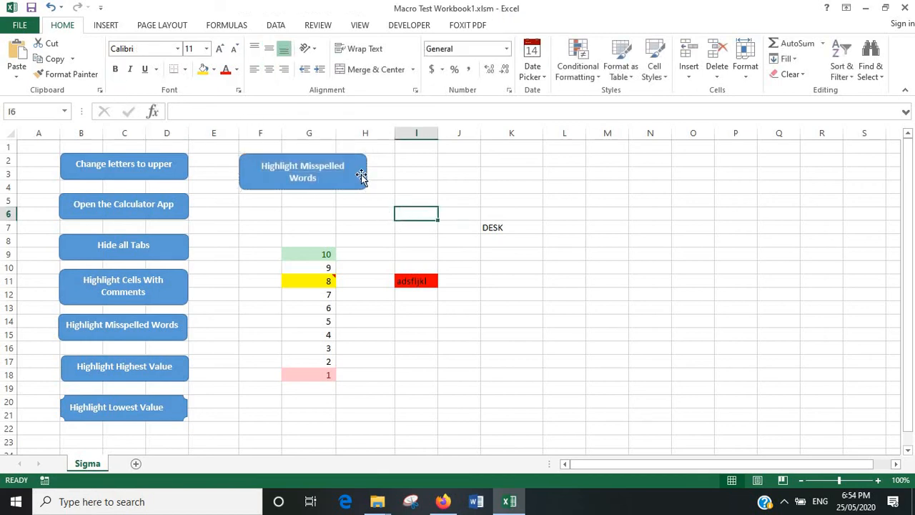
{"action": "left_click", "coordinate": [364, 174]}
{"action": "right_click", "coordinate": [373, 175]}
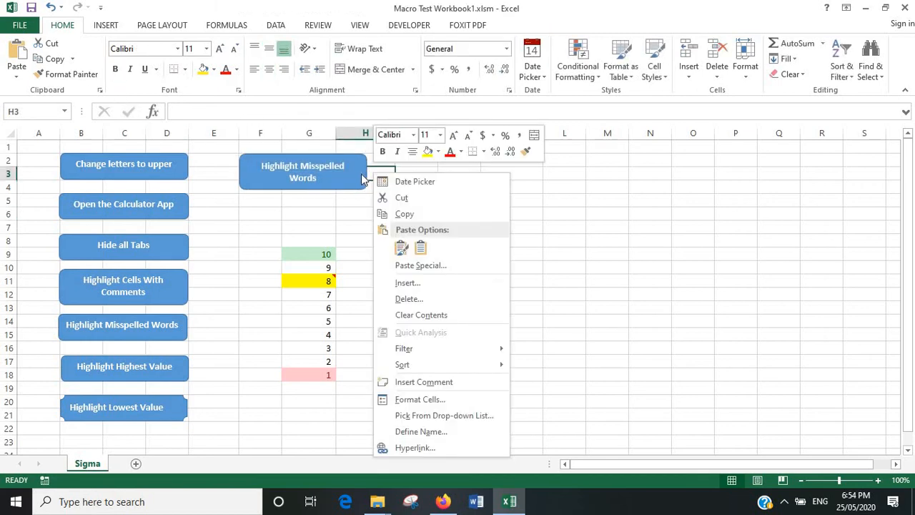
{"action": "key", "text": "Escape"}
Assign the HighlightMisspelledCells macro to the new "Highlight Misspelled Words" shape over cells F2 to H4, and deselect the shape
{"action": "left_click", "coordinate": [361, 175]}
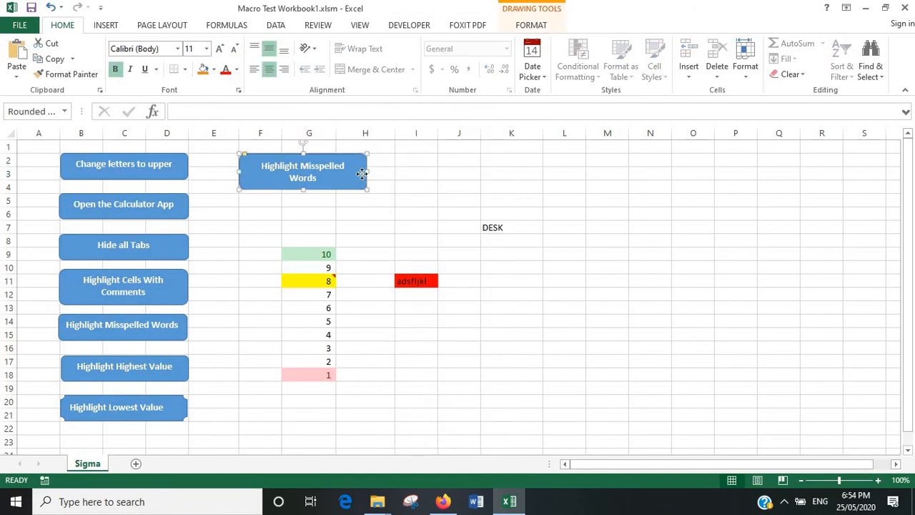
{"action": "right_click", "coordinate": [362, 174]}
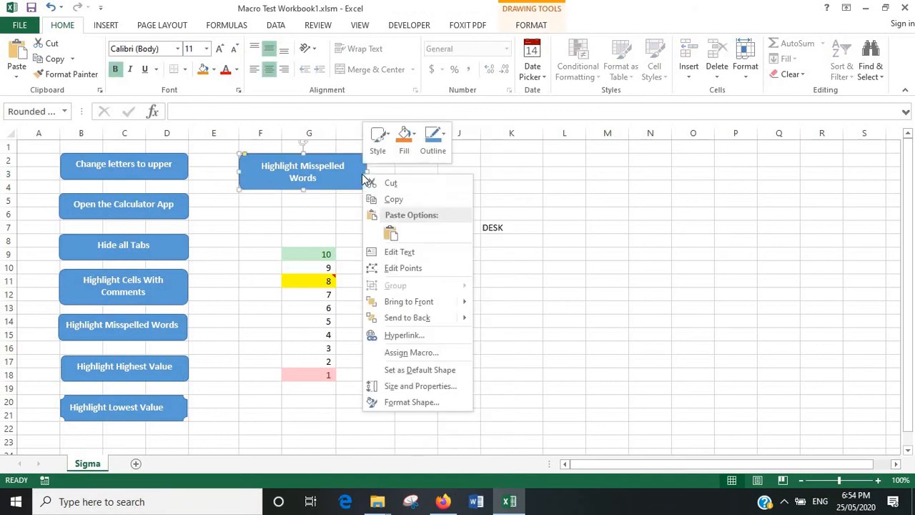
{"action": "left_click", "coordinate": [411, 352]}
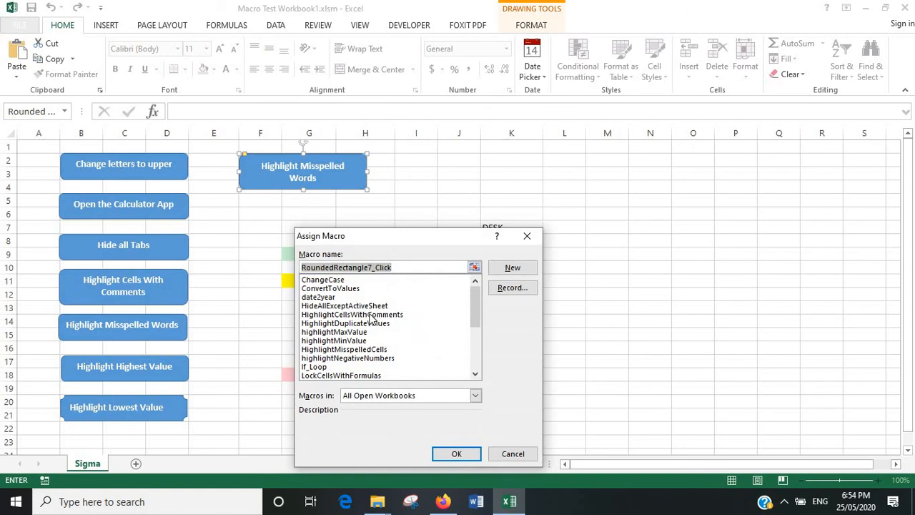
{"action": "left_click", "coordinate": [369, 349]}
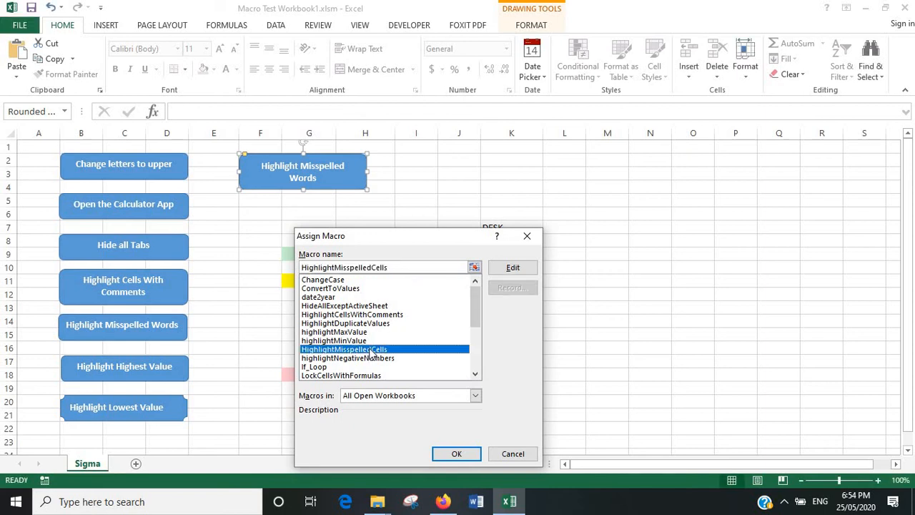
{"action": "left_click", "coordinate": [457, 455]}
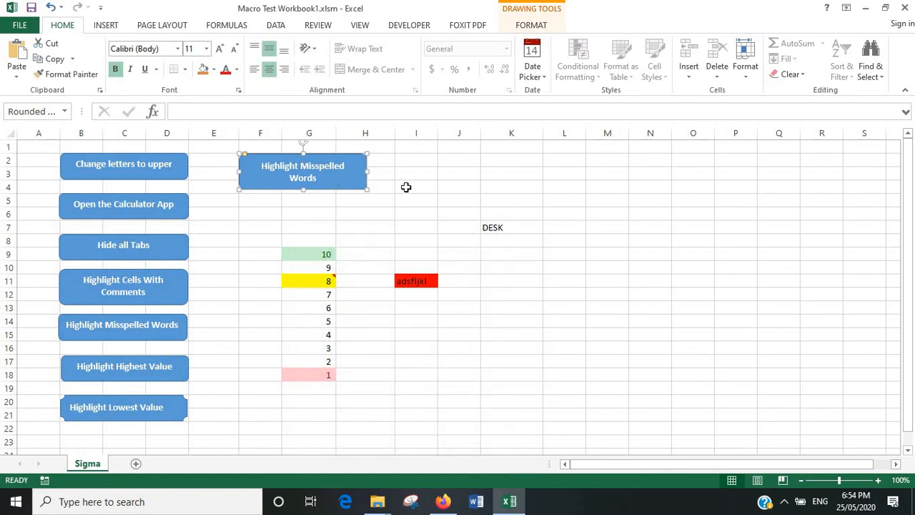
{"action": "left_click", "coordinate": [406, 186]}
Enter "lk;joinend" in cell K5 and run the misspelled-words macro from the new shape over cells F2 to H4
{"action": "left_click", "coordinate": [526, 197]}
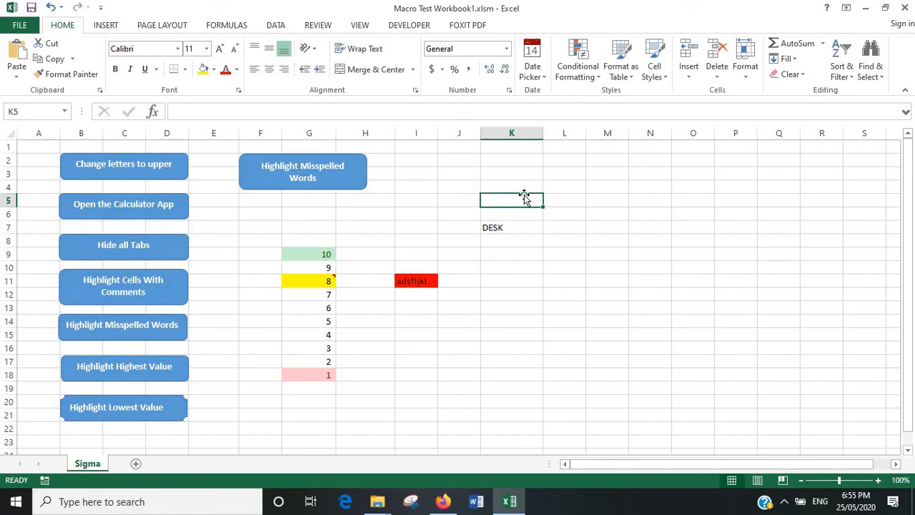
{"action": "type", "text": "lk;j"}
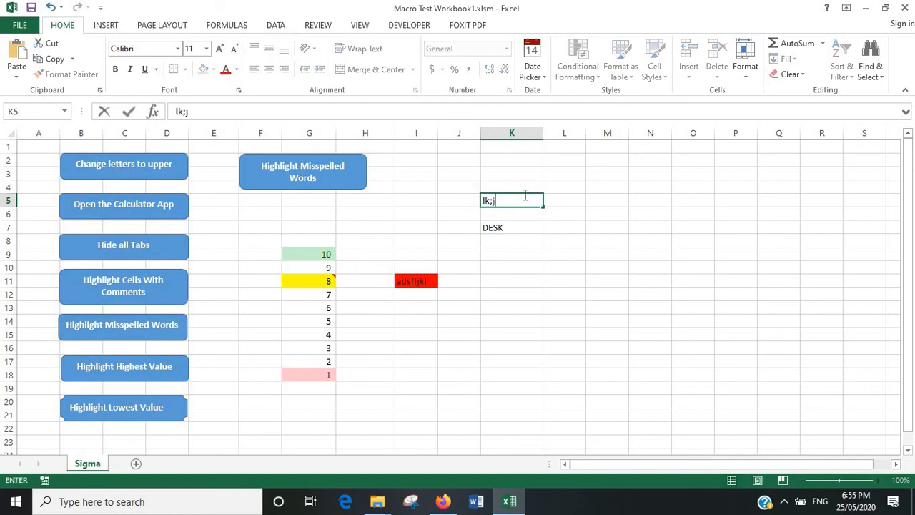
{"action": "type", "text": "oinend"}
{"action": "key", "text": "Tab"}
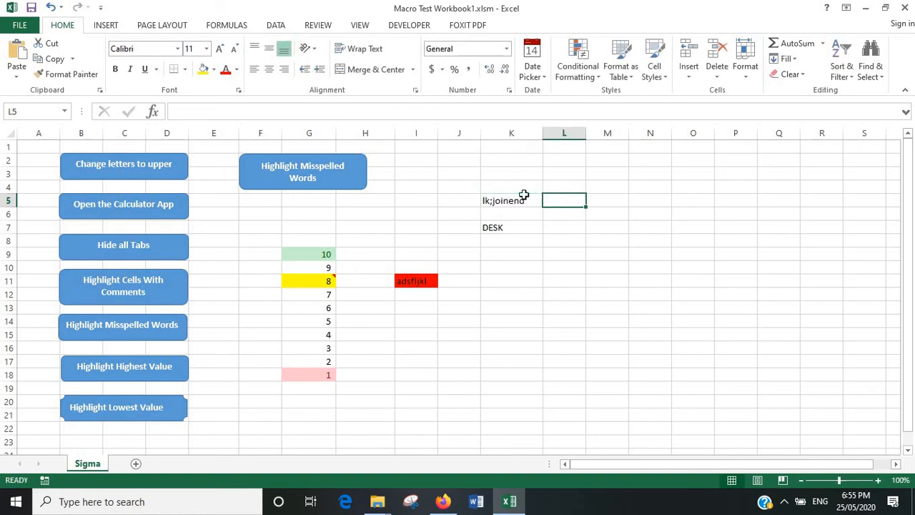
{"action": "left_click", "coordinate": [524, 195]}
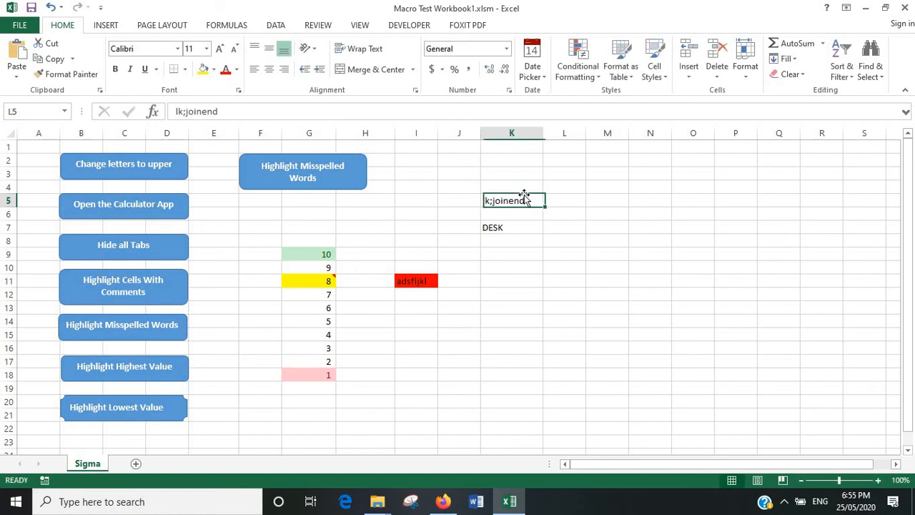
{"action": "left_click", "coordinate": [329, 177]}
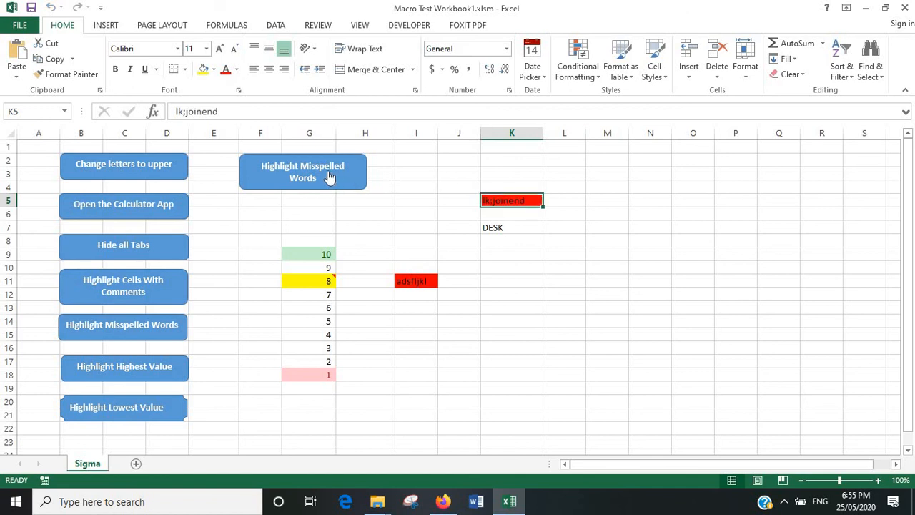